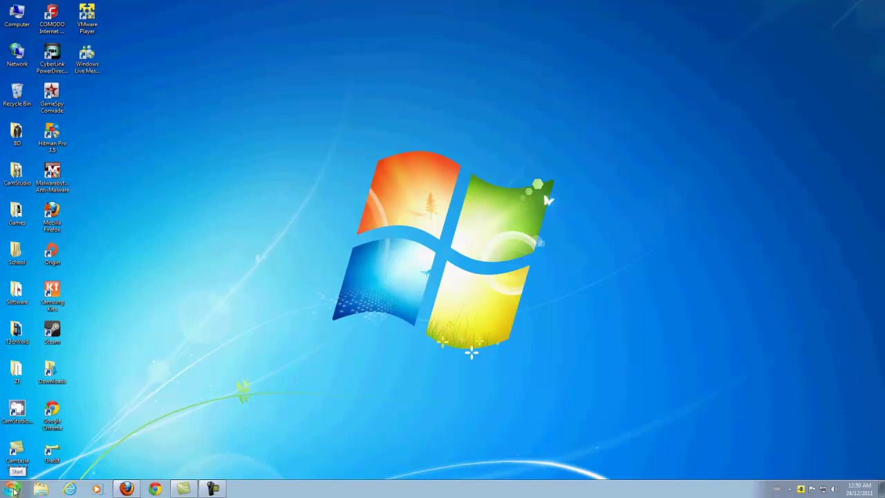
Check the Startup folder in the Start menu's program list for programs that launch automatically
left_click(12, 490)
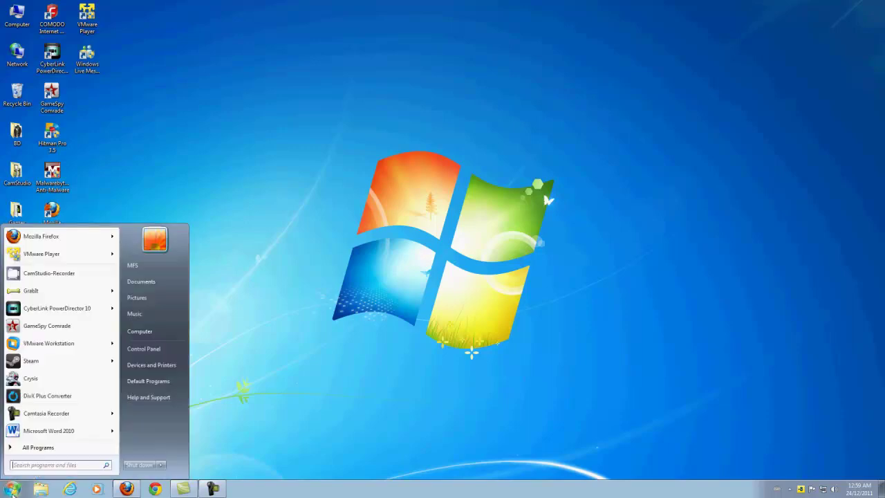
left_click(41, 448)
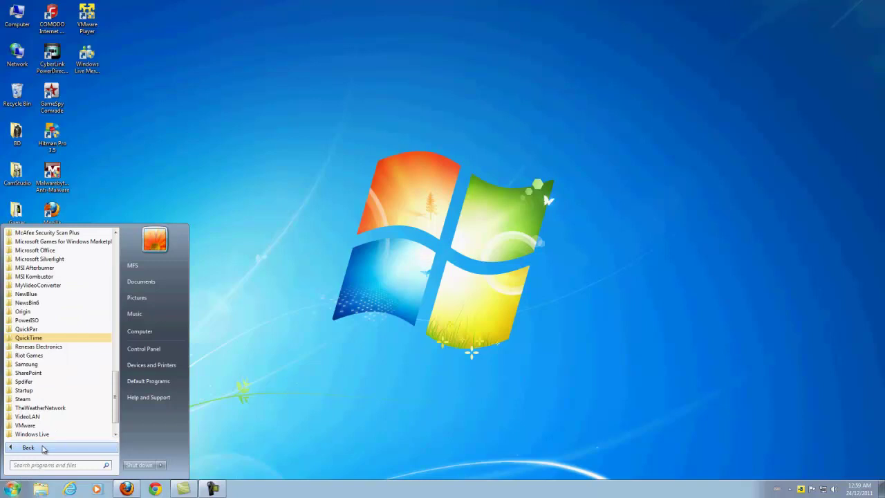
scroll(56, 393, "down", 1)
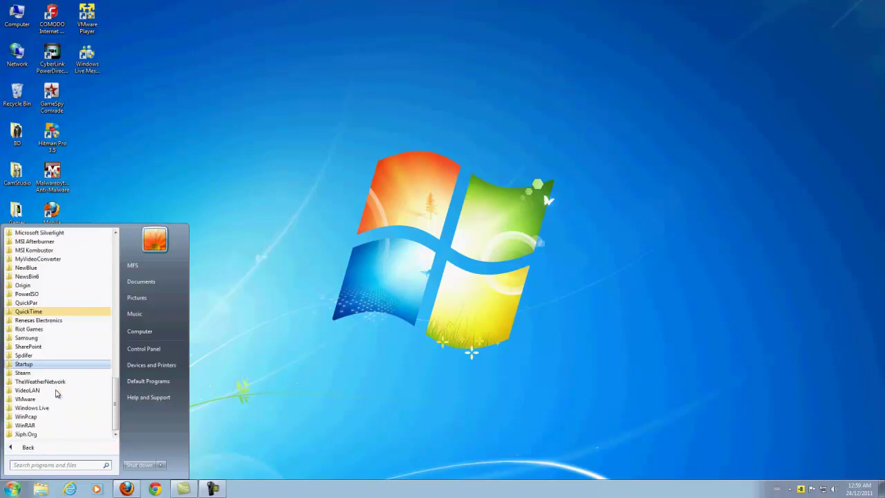
left_click(31, 364)
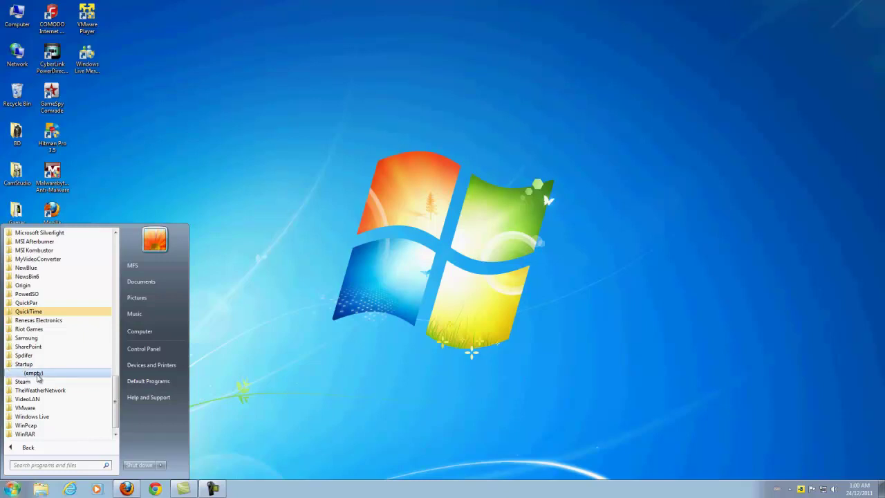
left_click(328, 283)
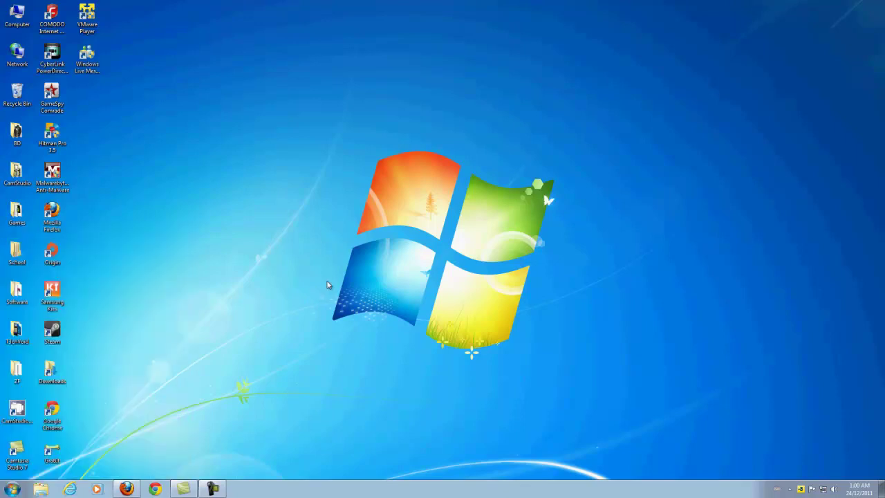
Run msconfig and display the list of startup items in System Configuration
left_click(14, 489)
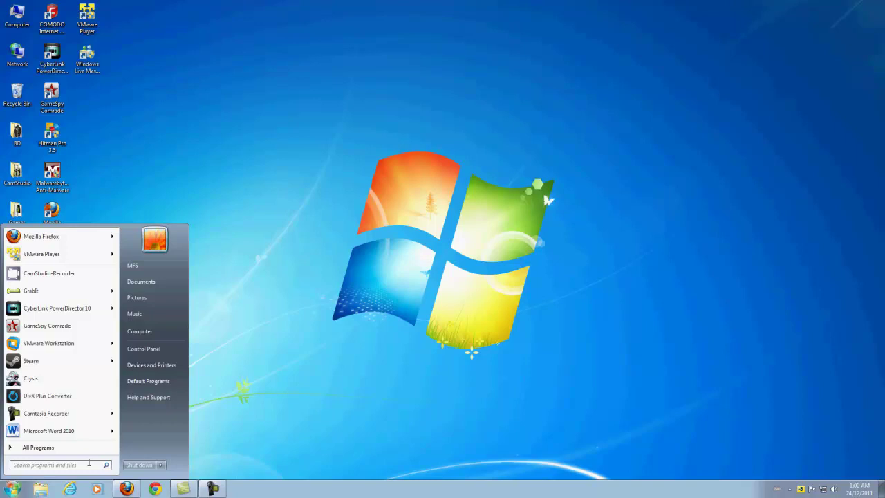
type("msconfig")
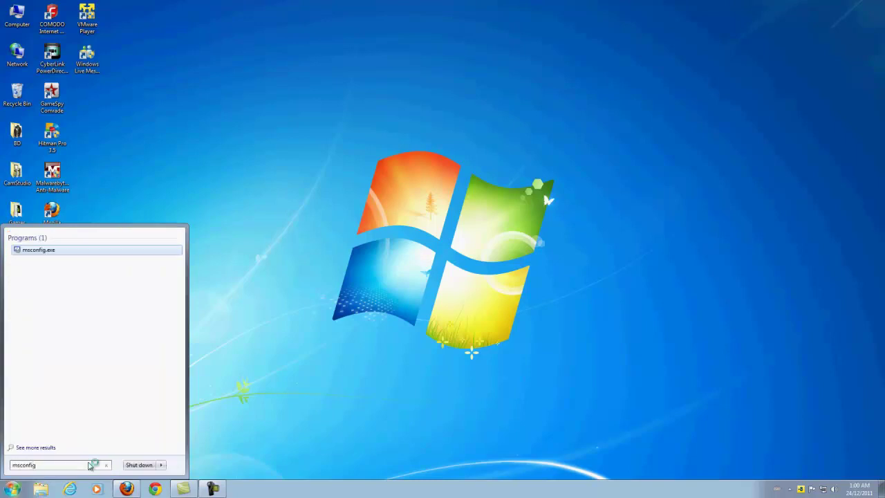
key("Return")
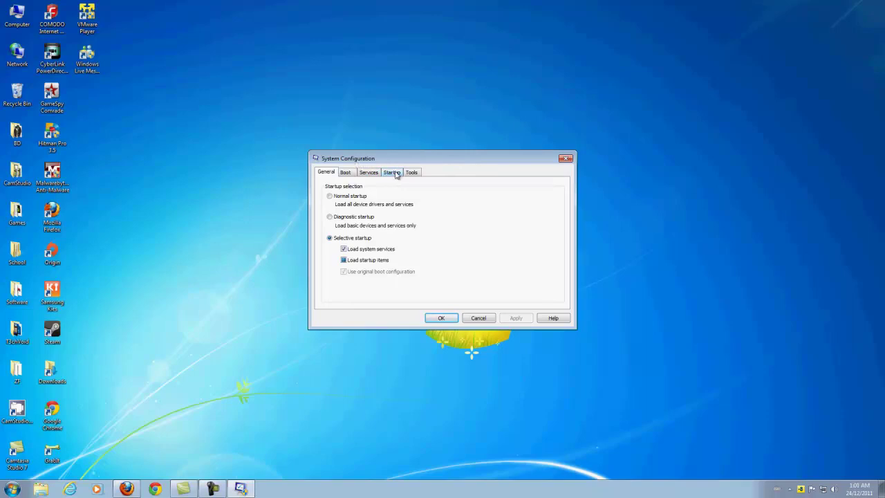
left_click(396, 173)
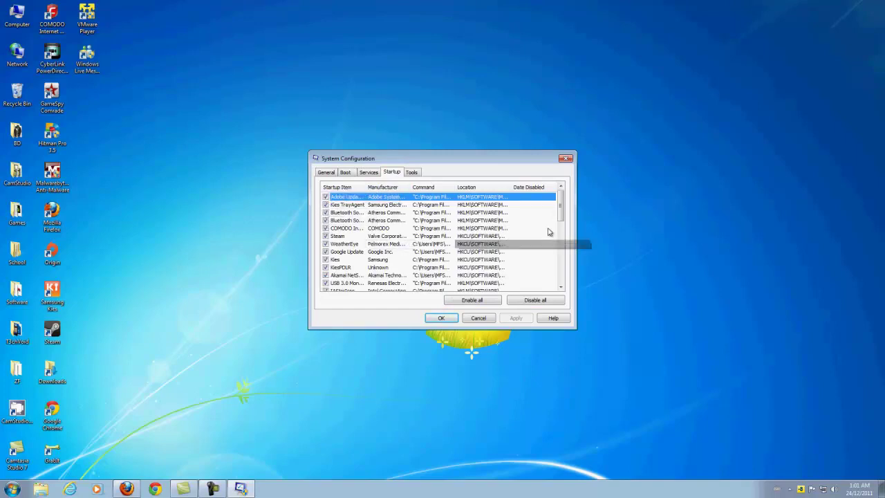
Widen the Startup Item column so the full program names are readable
mouse_move(560, 211)
left_mouse_down()
mouse_move(559, 259)
mouse_move(559, 224)
left_mouse_up()
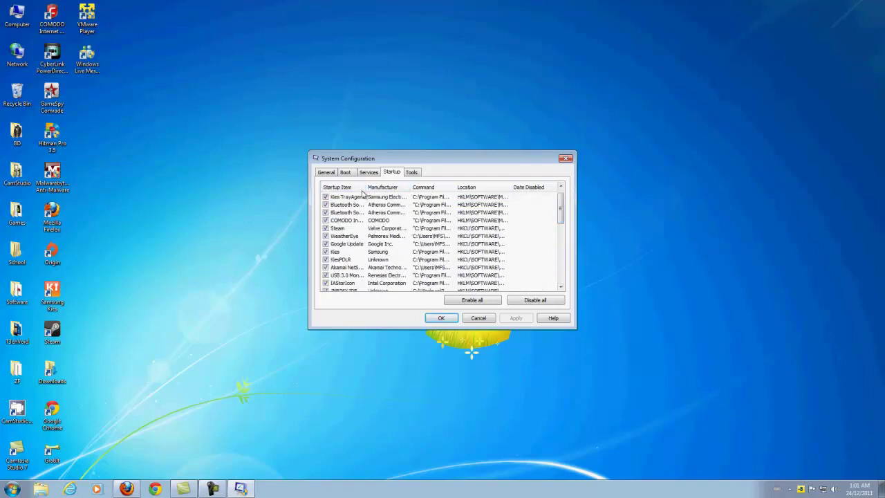
left_click_drag(365, 187, 406, 199)
left_click(408, 200)
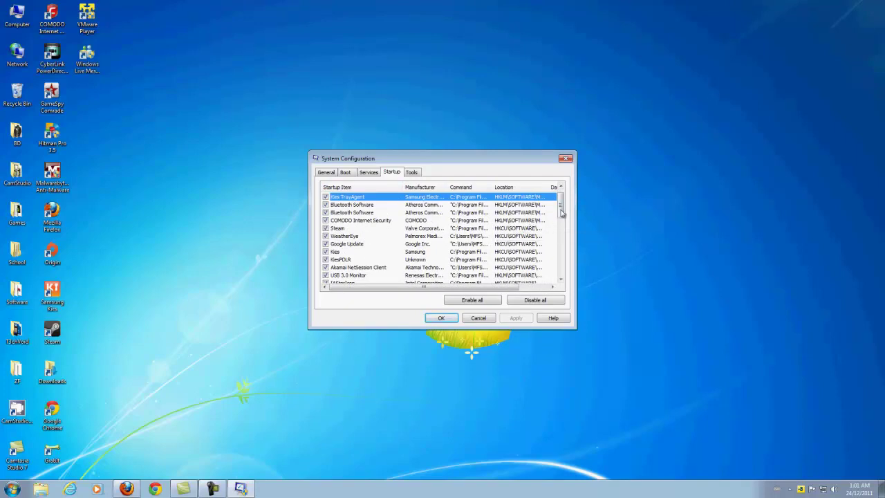
Disable COMODO GeekBuddy and QuickTime in the startup items list
left_click_drag(561, 205, 557, 276)
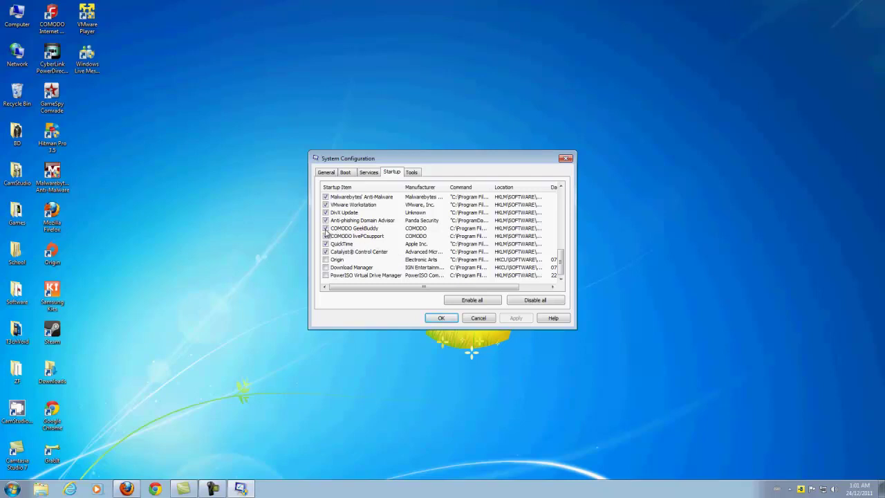
left_click(325, 228)
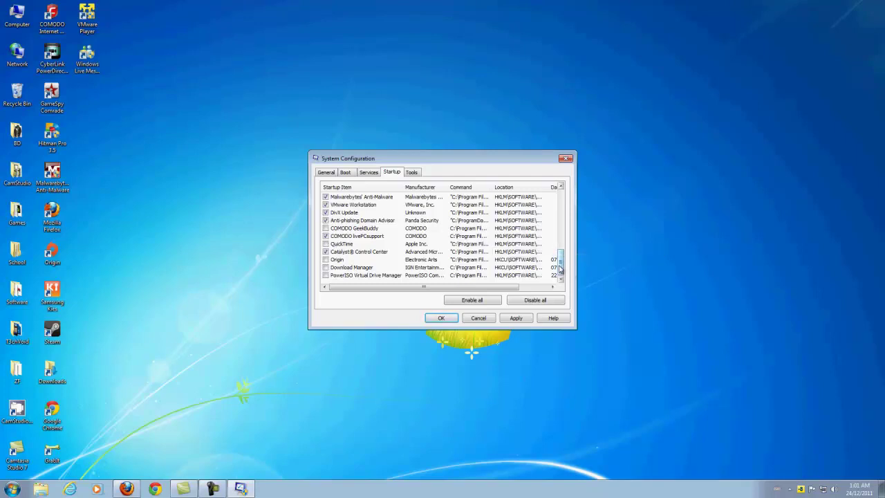
left_click_drag(560, 269, 553, 202)
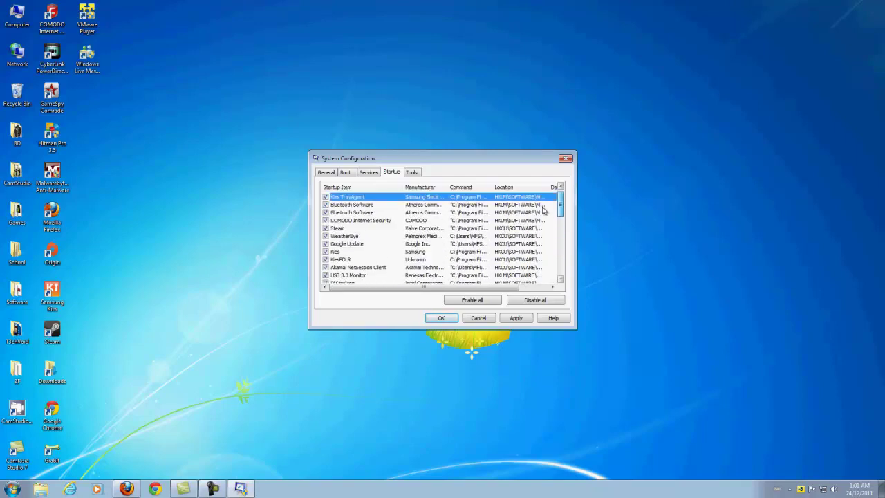
left_click(525, 205)
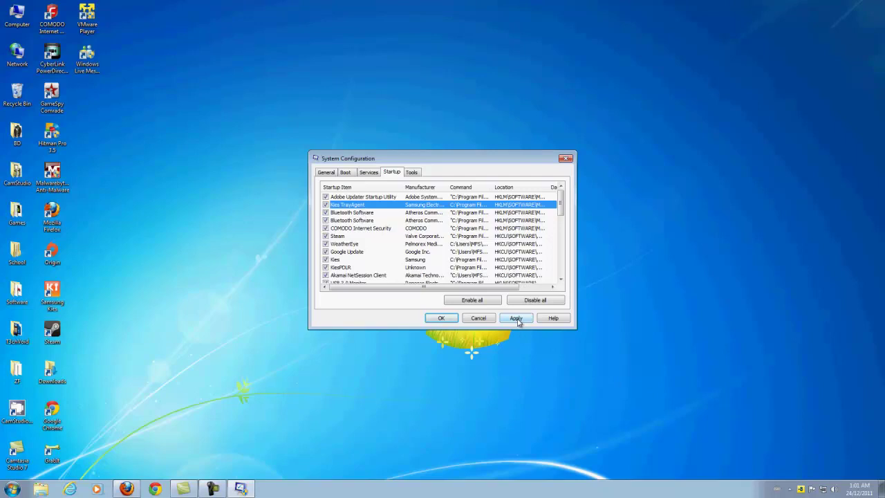
Apply the startup changes and exit System Configuration without restarting the computer
left_click(516, 318)
left_click(432, 320)
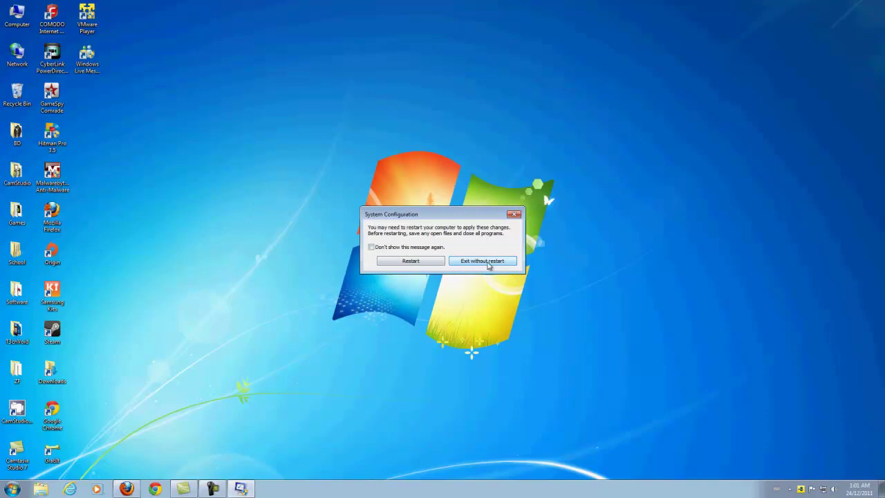
left_click(486, 263)
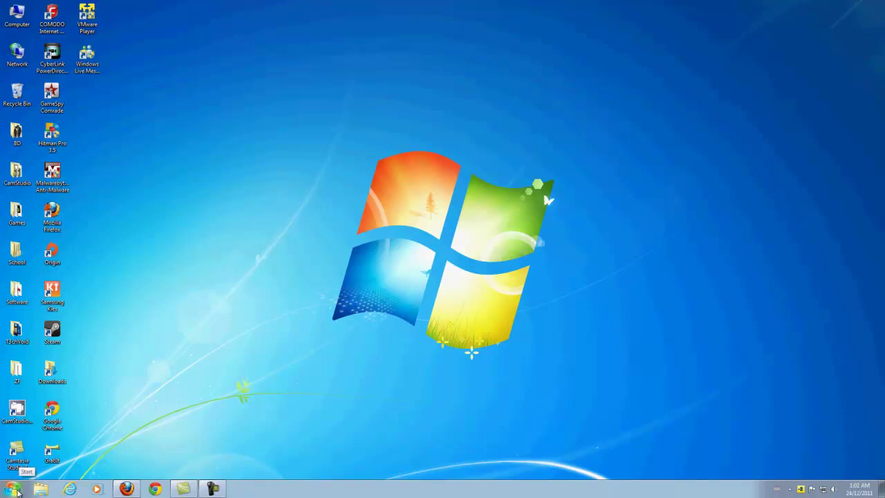
Locate Task Scheduler among the System Tools in the Accessories program folder
left_click(19, 490)
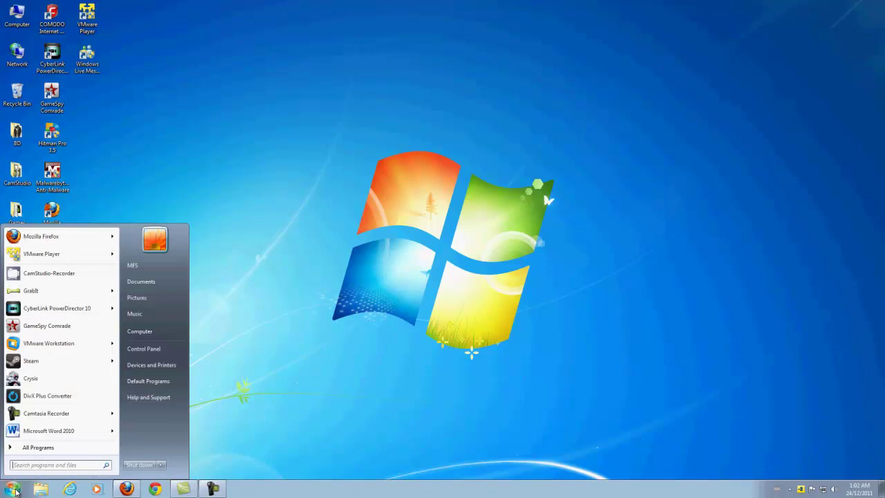
left_click(38, 448)
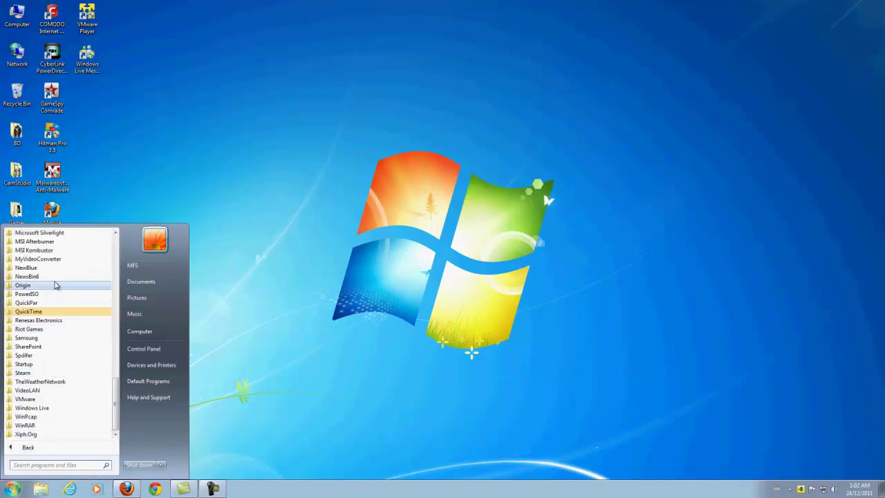
scroll(118, 394, "up", 15)
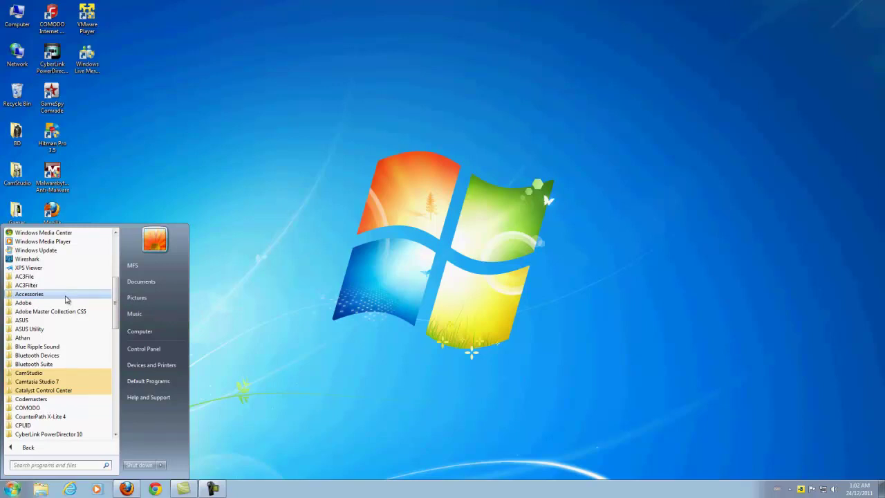
left_click(356, 381)
left_click(13, 488)
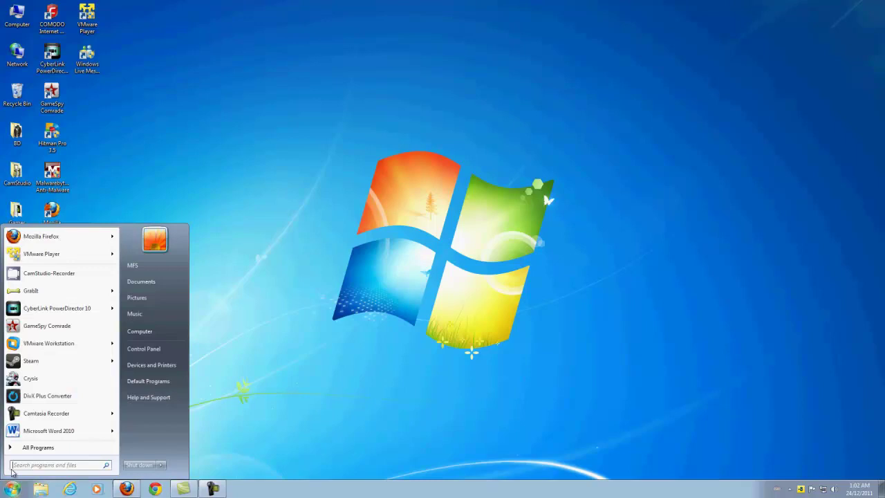
left_click(35, 448)
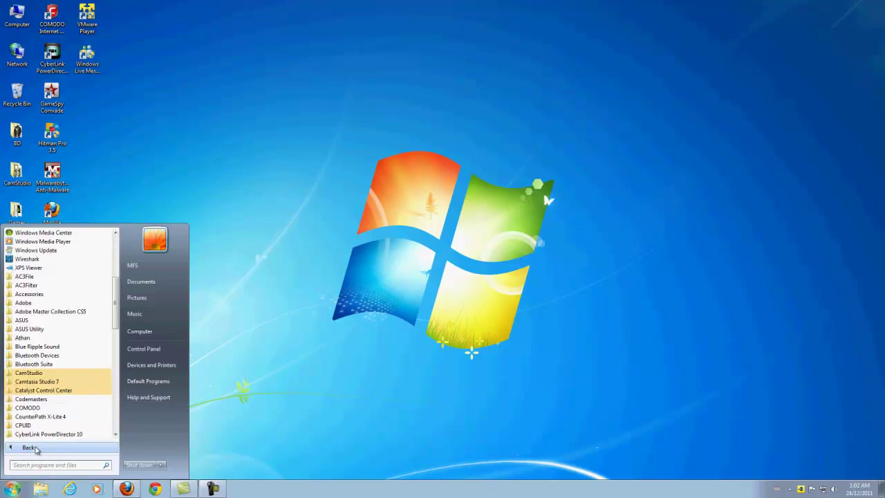
left_click(29, 294)
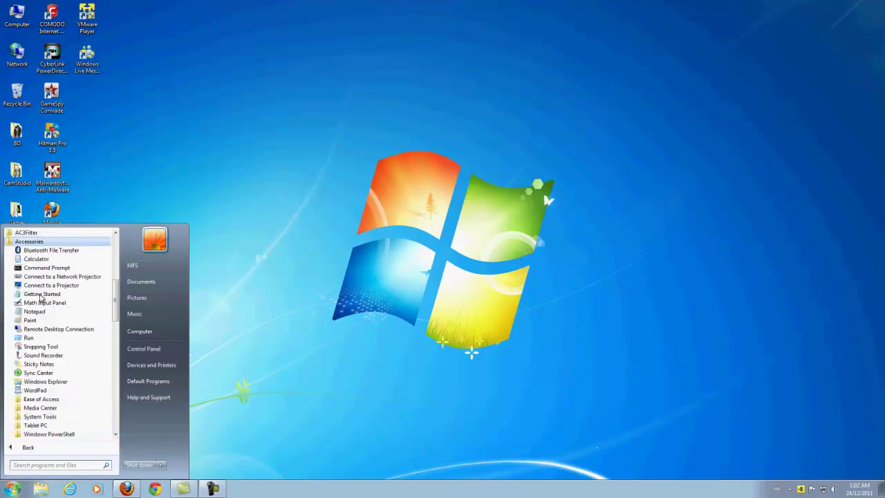
left_click(39, 417)
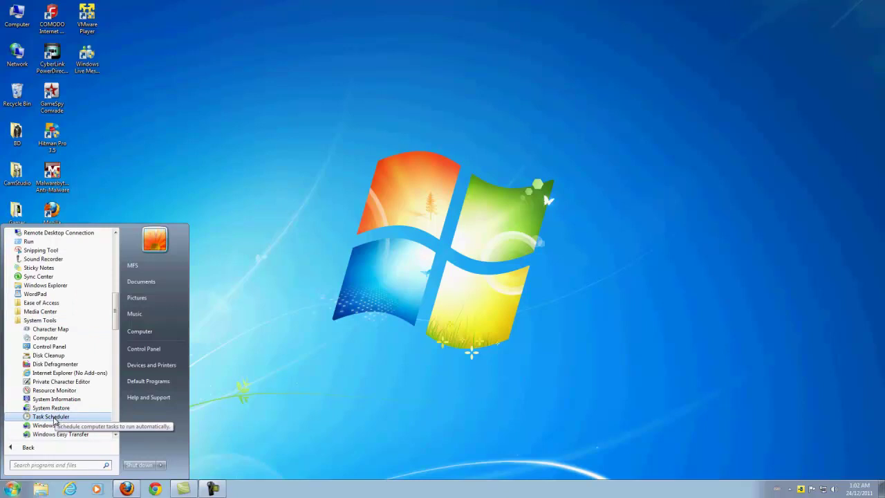
left_click(366, 425)
Search the Start menu for "task scheduler" and open Task Scheduler
key("super")
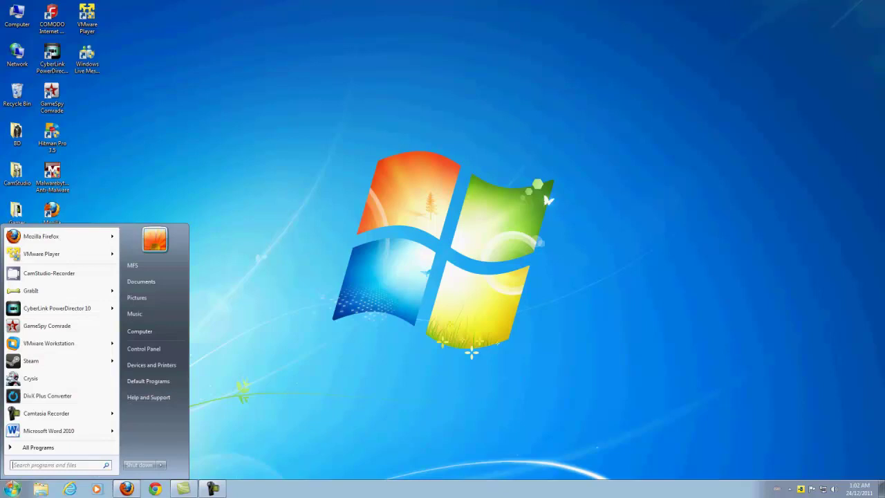
left_click(31, 464)
type("task s")
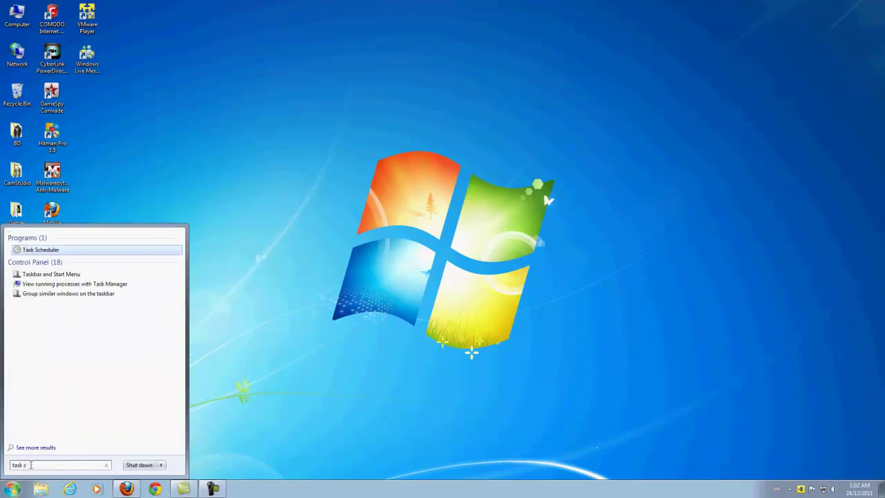
type("cheduler")
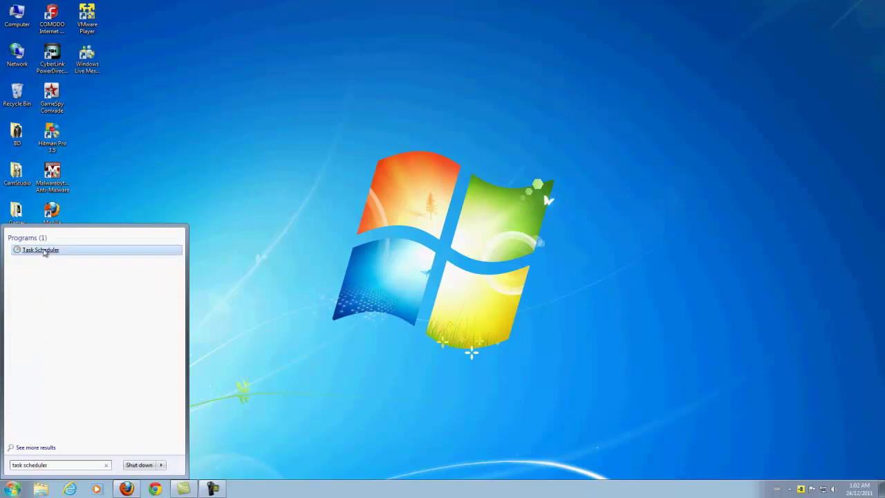
left_click(43, 250)
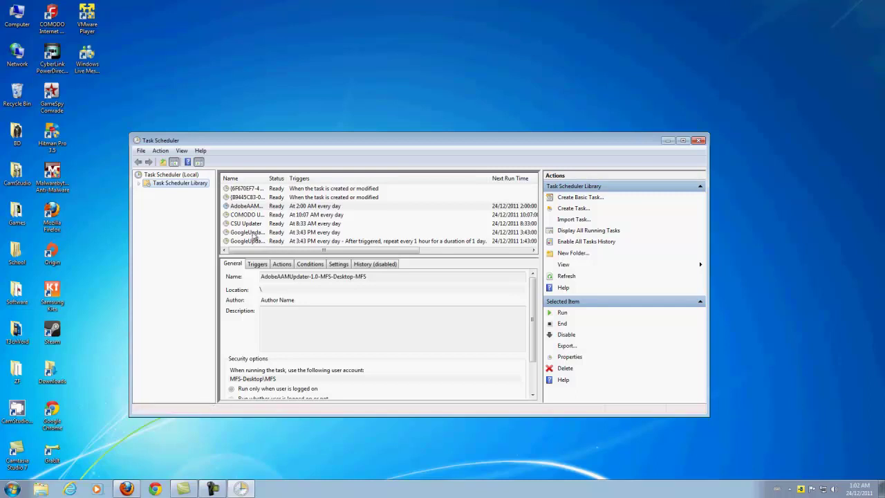
Show the tasks in the ASUS folder of the Task Scheduler Library and widen the Name column to read them
left_click(139, 185)
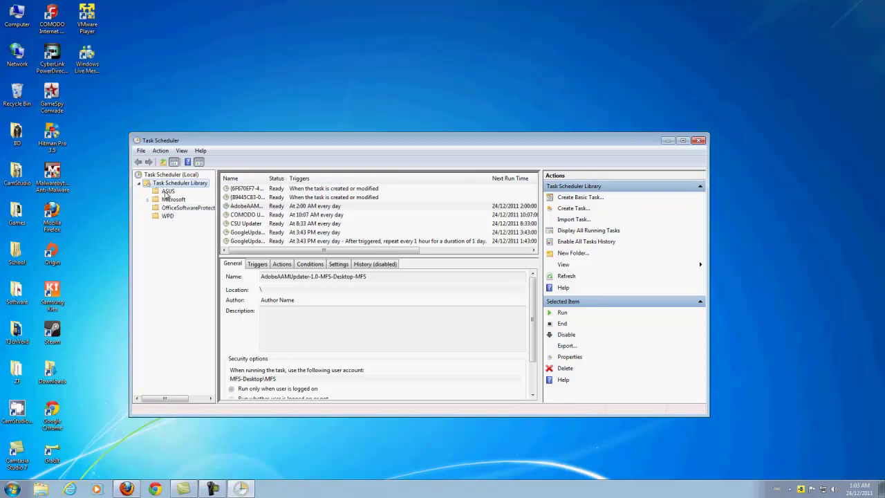
left_click(166, 192)
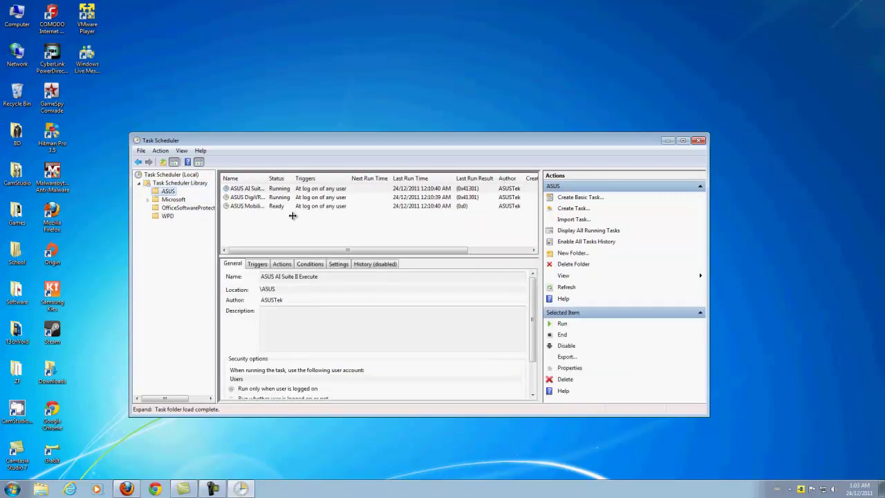
left_click_drag(267, 178, 329, 181)
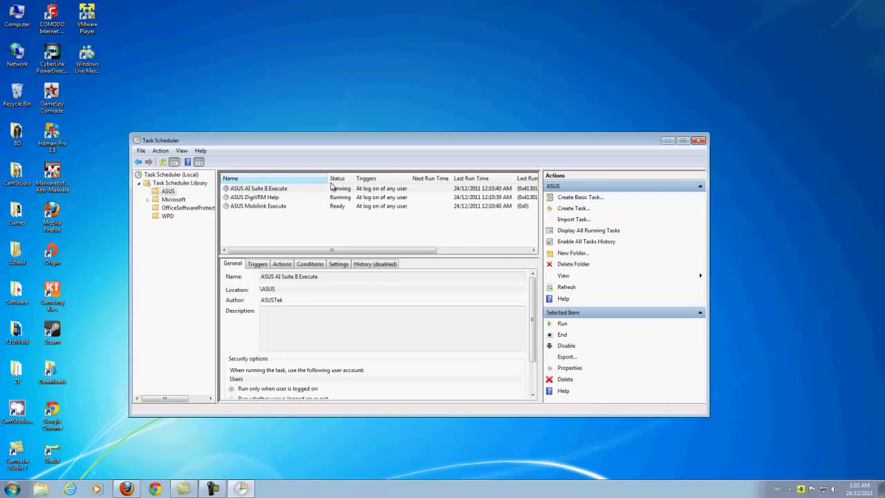
left_click(331, 189)
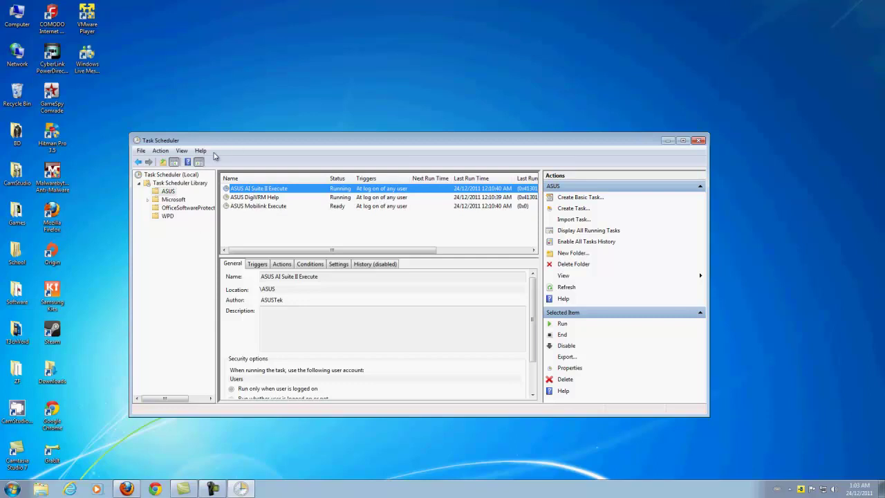
View the Microsoft and WPD task folders, and return to the ASUS folder
left_click(178, 207)
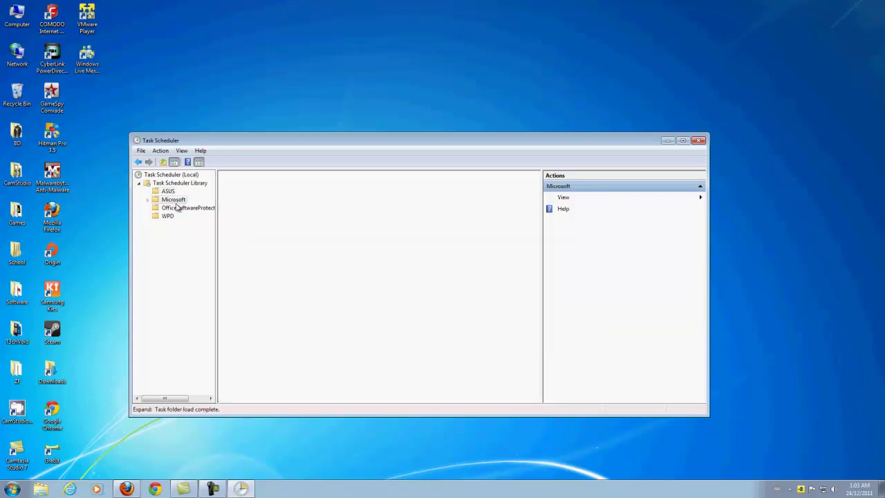
left_click(167, 216)
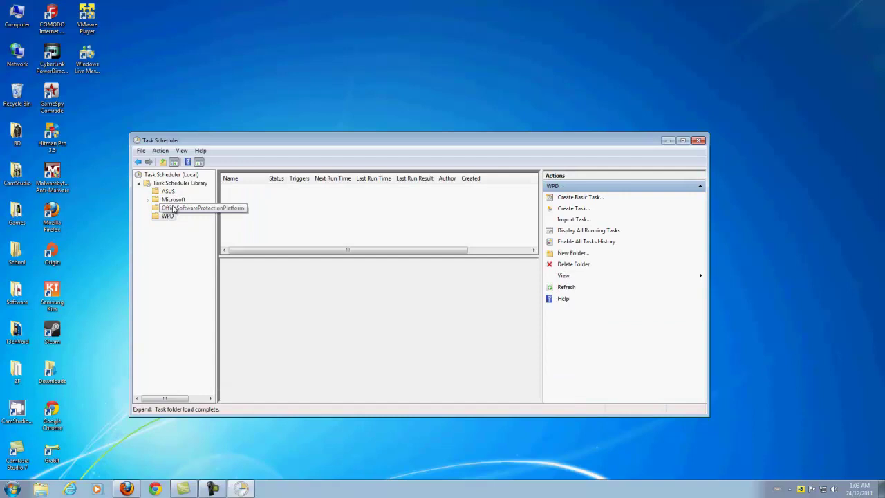
left_click(168, 191)
Review the actions available for the ASUS AI Suite II Execute task without choosing one, and close Task Scheduler
right_click(277, 192)
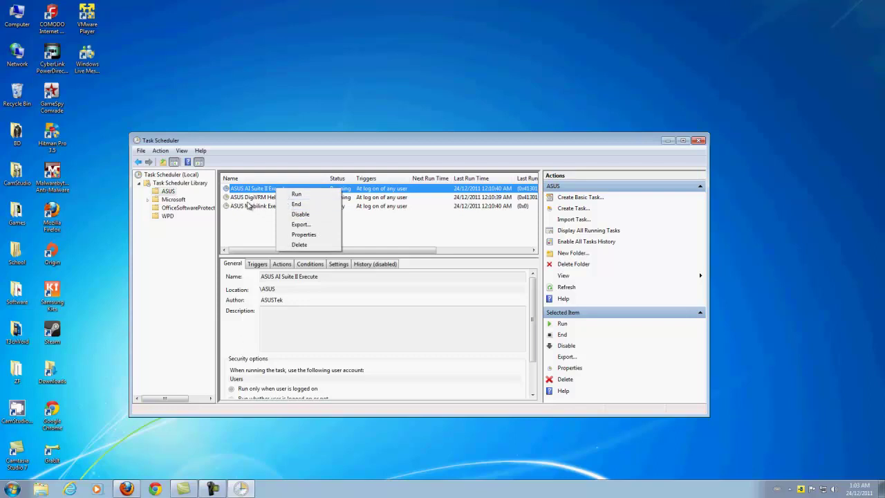
left_click(156, 269)
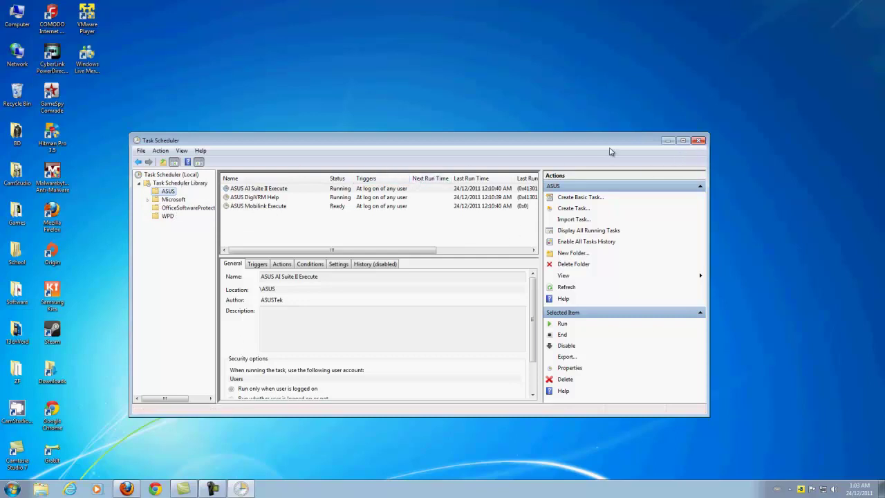
left_click(698, 141)
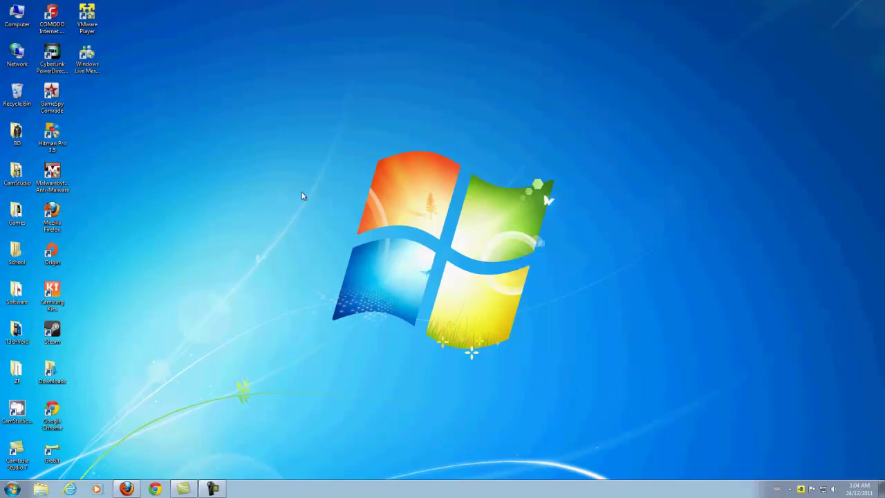
left_click_drag(310, 149, 582, 395)
mouse_move(217, 489)
left_click(208, 489)
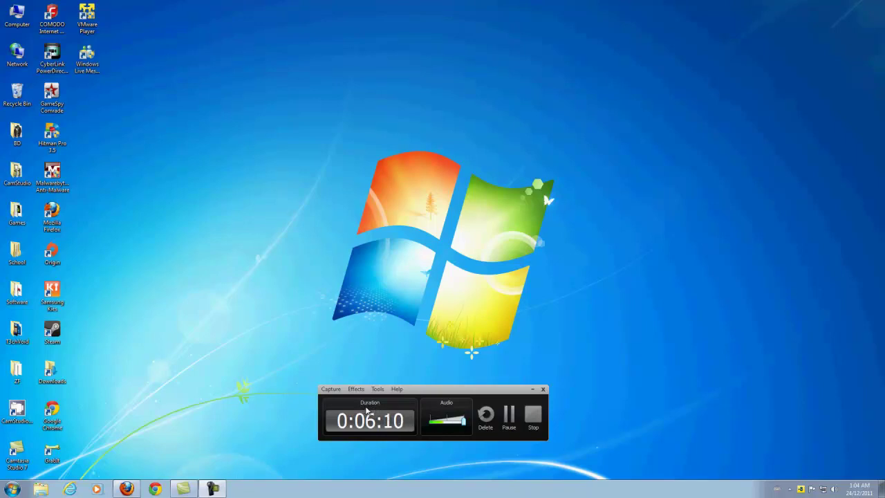
left_click_drag(504, 390, 507, 363)
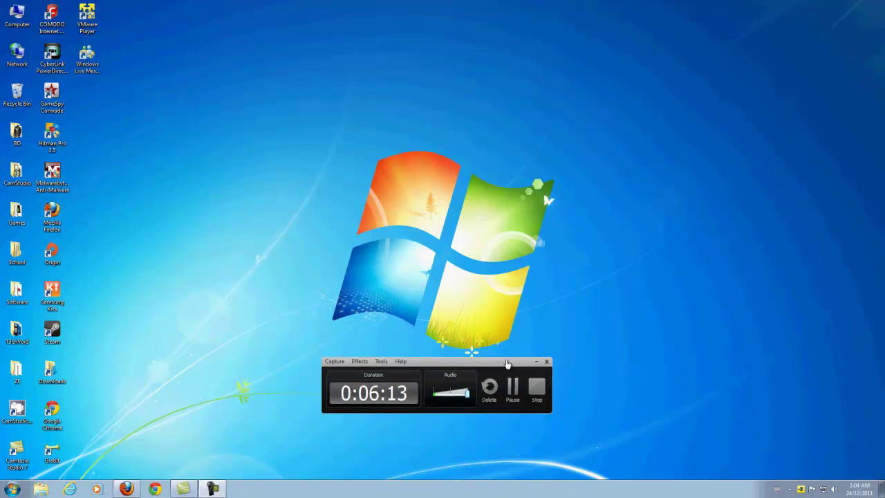